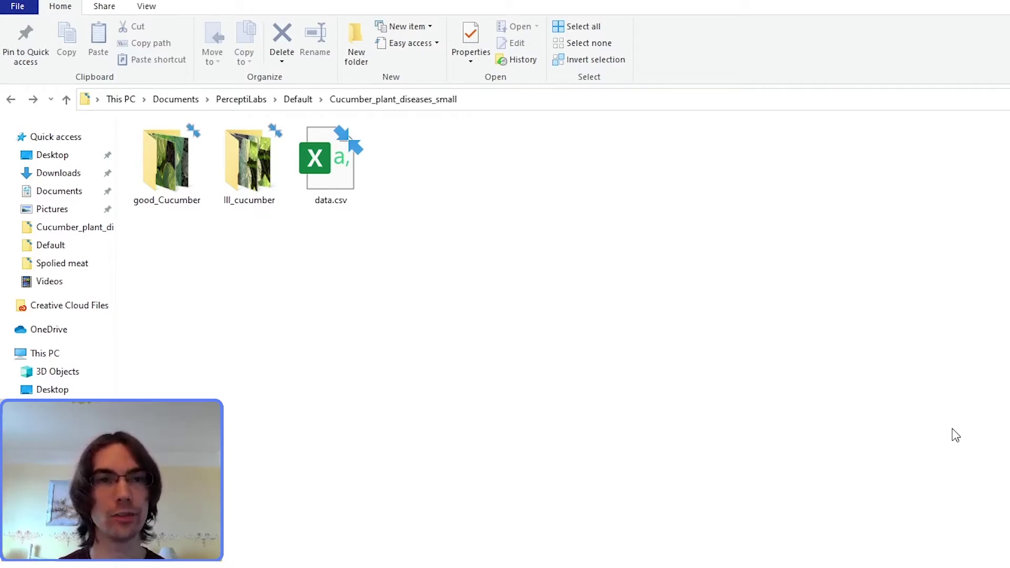
left_click(193, 190)
left_click(242, 183)
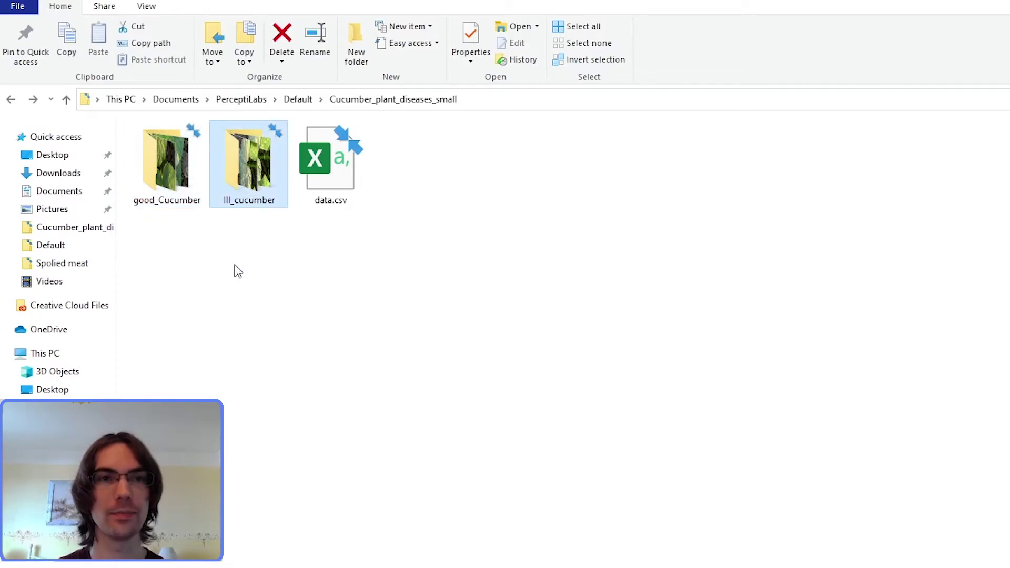
double_click(169, 181)
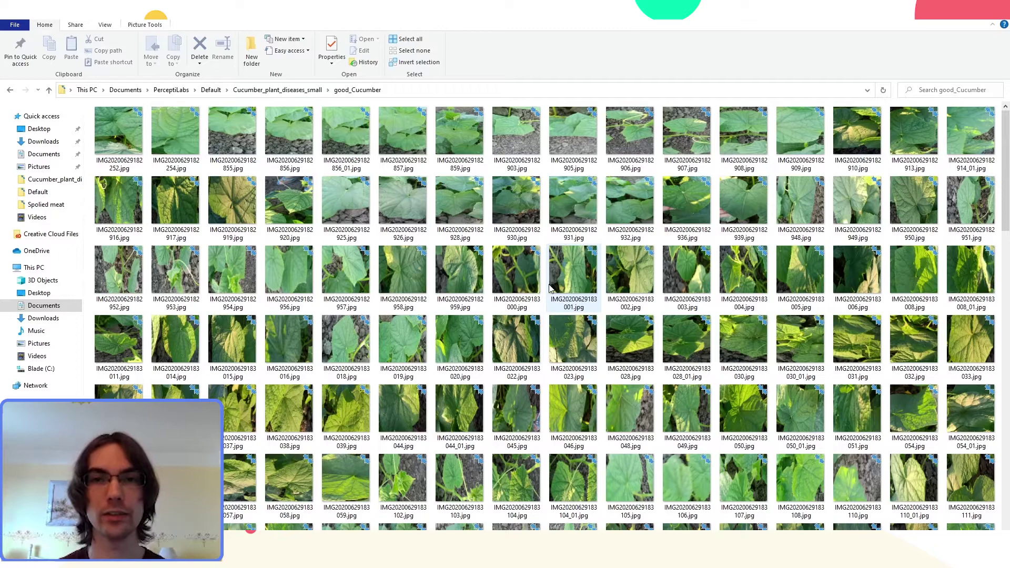
key("alt+Up")
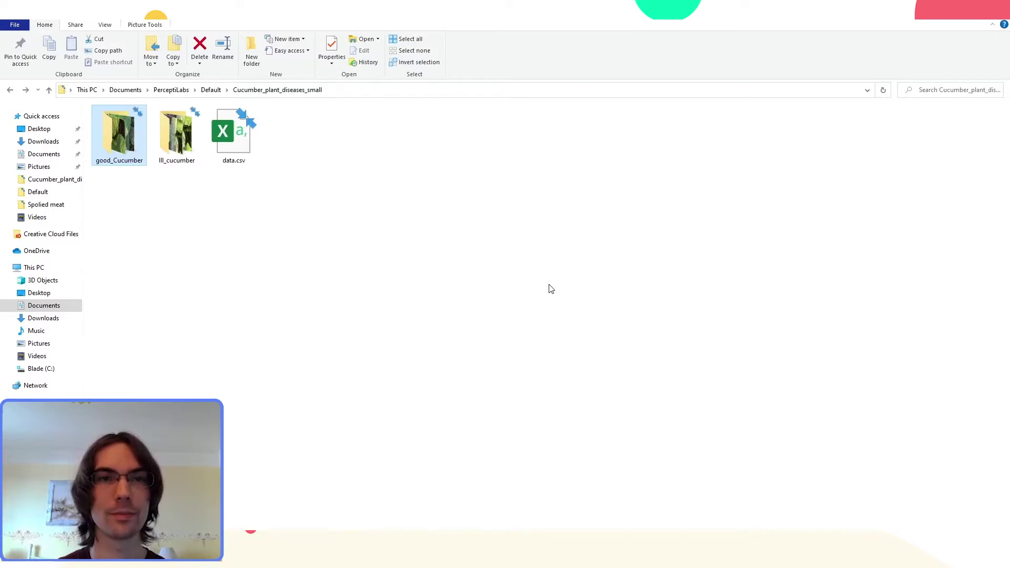
Open data.csv in Excel and inspect image paths and good_Cucumber/Ill_cucumber labels in A2, B2, B4, A4.
double_click(232, 147)
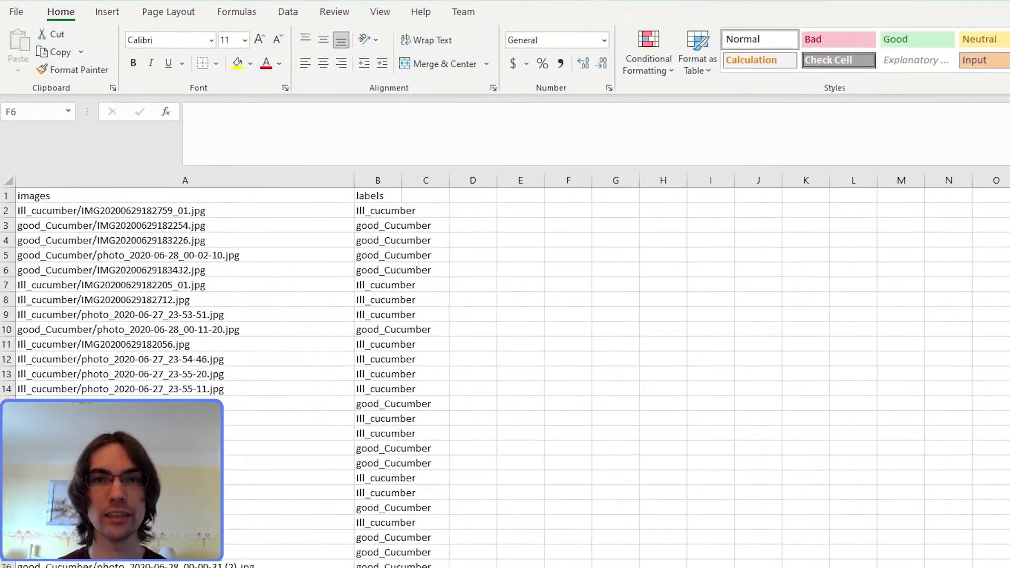
left_click(228, 214)
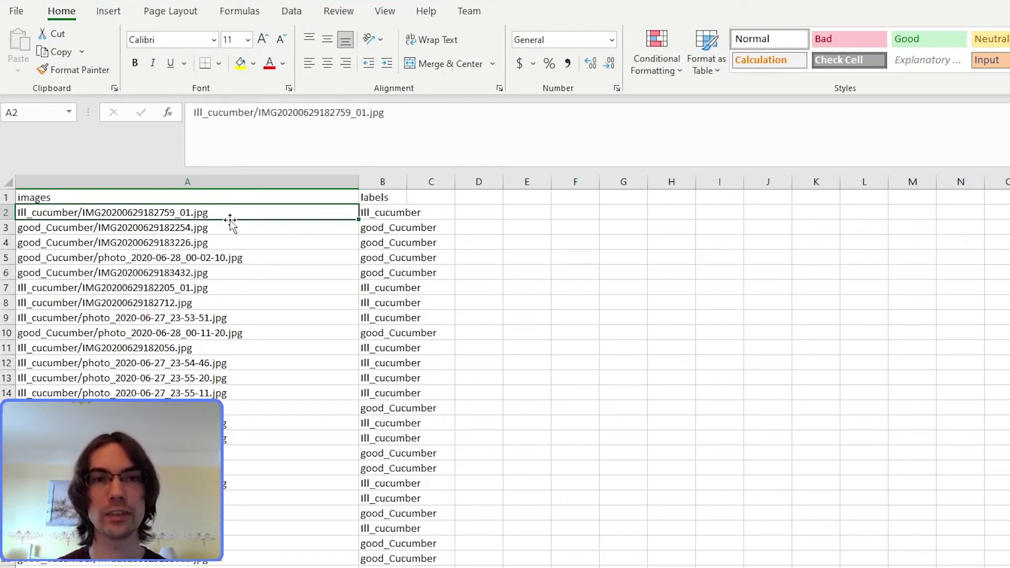
left_click(380, 214)
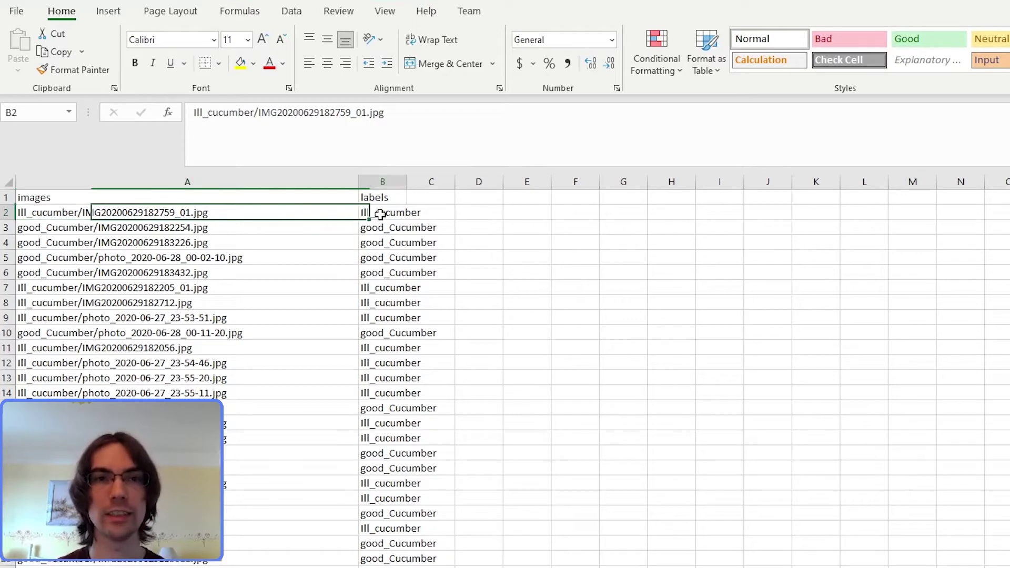
left_click(382, 242)
left_click(258, 245)
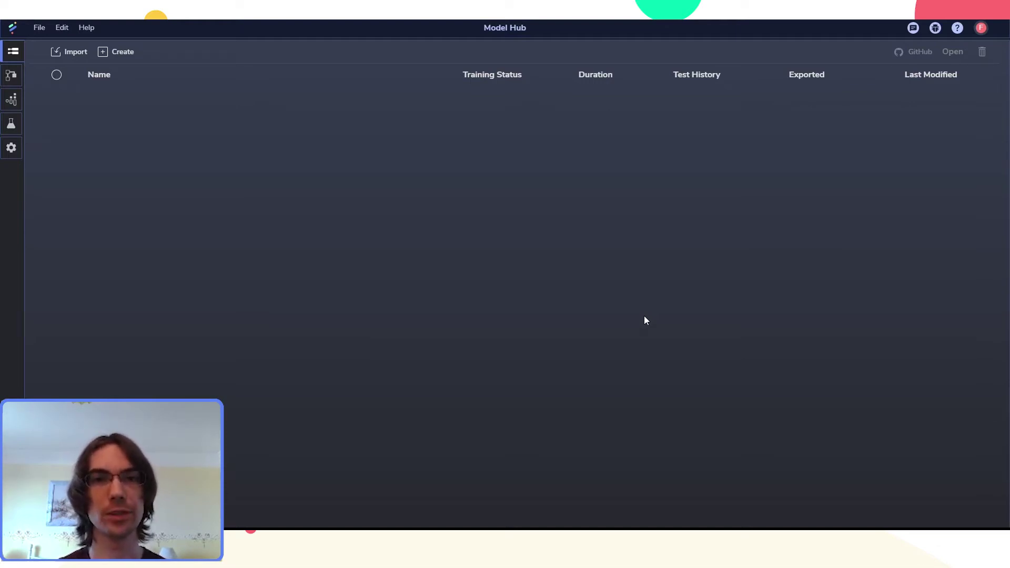
Start a new model and load data.csv as its dataset.
left_click(127, 54)
left_click(493, 272)
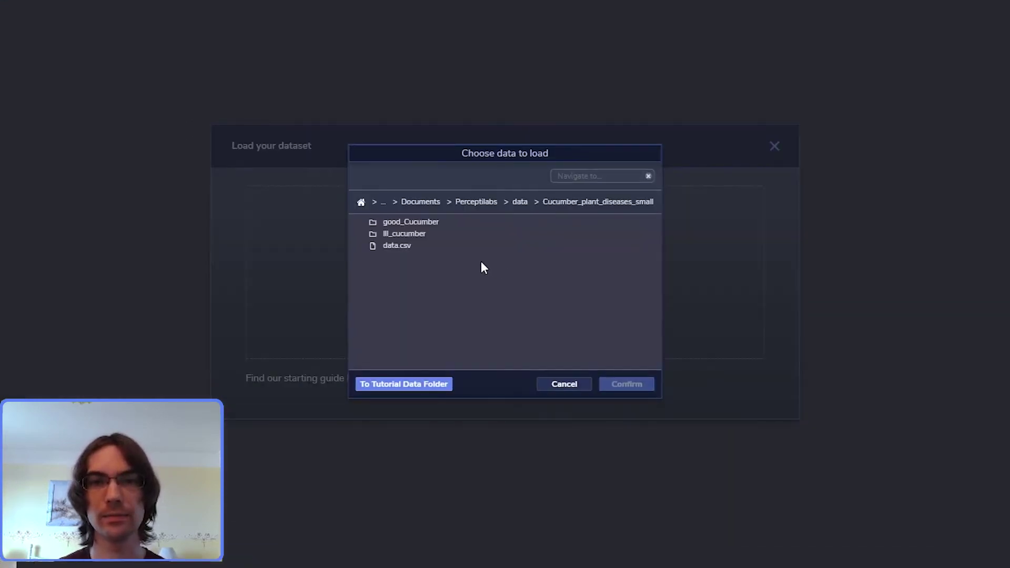
left_click(438, 246)
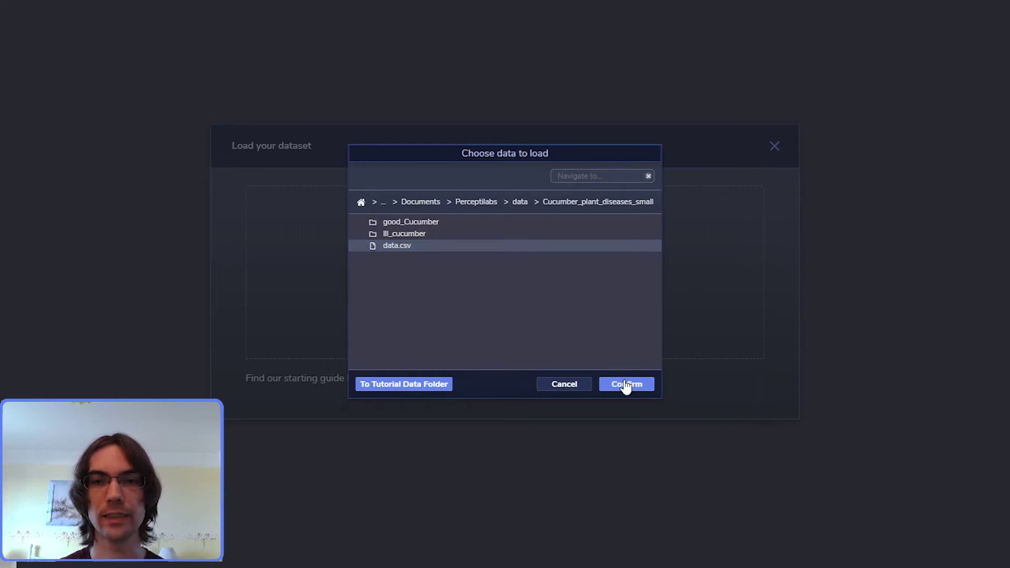
left_click(626, 385)
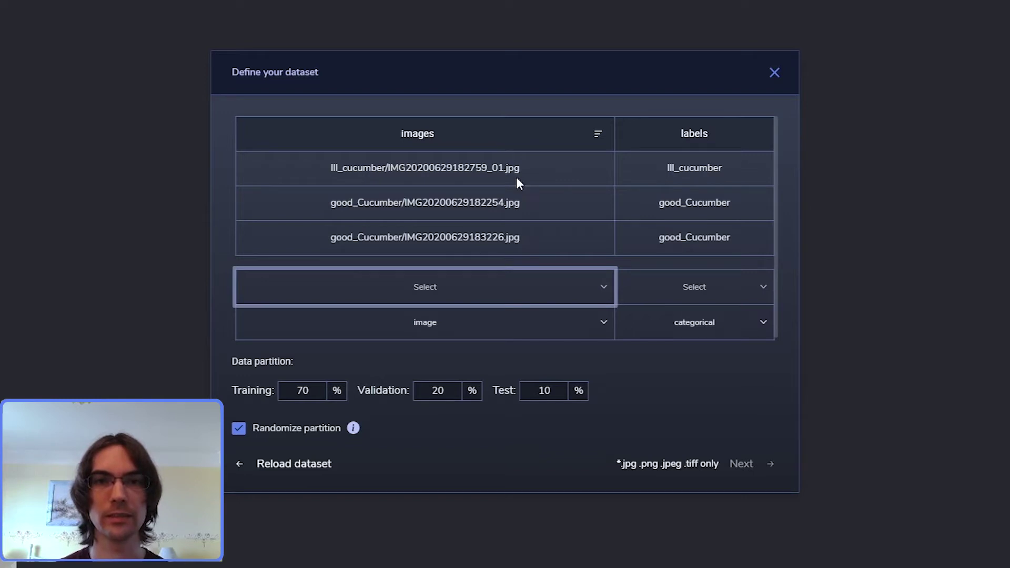
Set the images column as input and labels as target, then continue to training settings.
left_click(391, 284)
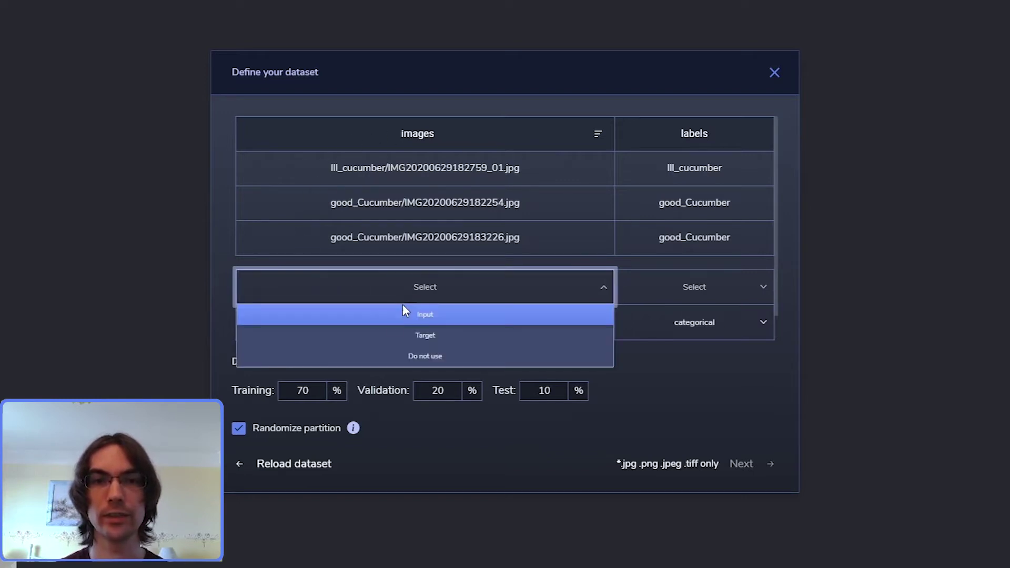
left_click(402, 308)
key("Tab")
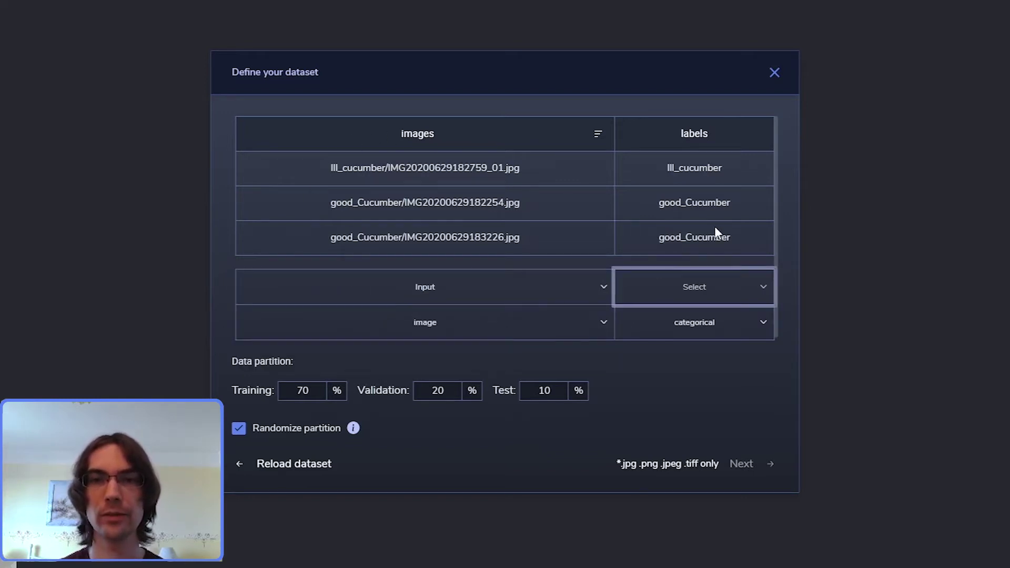
left_click(713, 285)
left_click(703, 332)
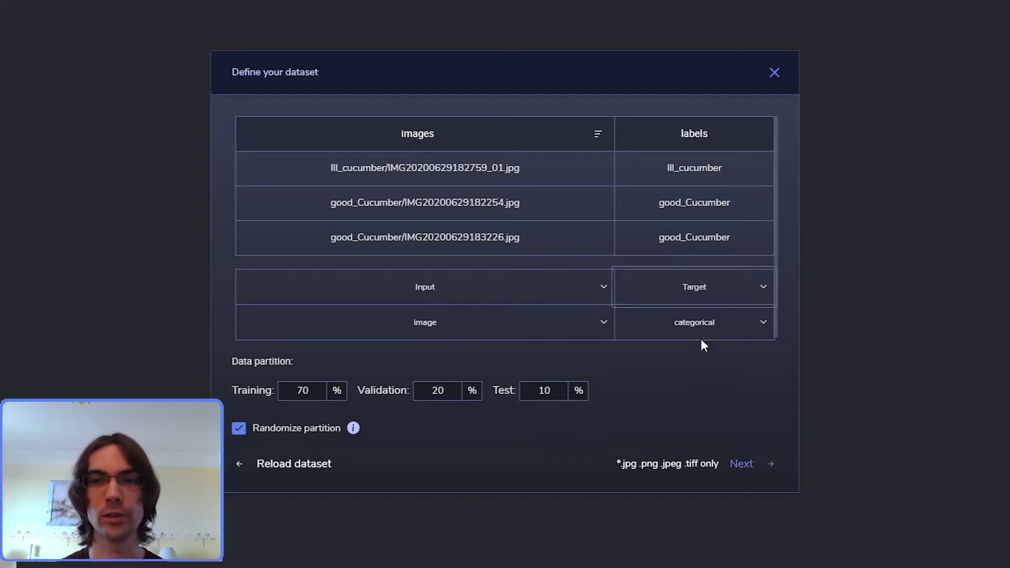
left_click(742, 463)
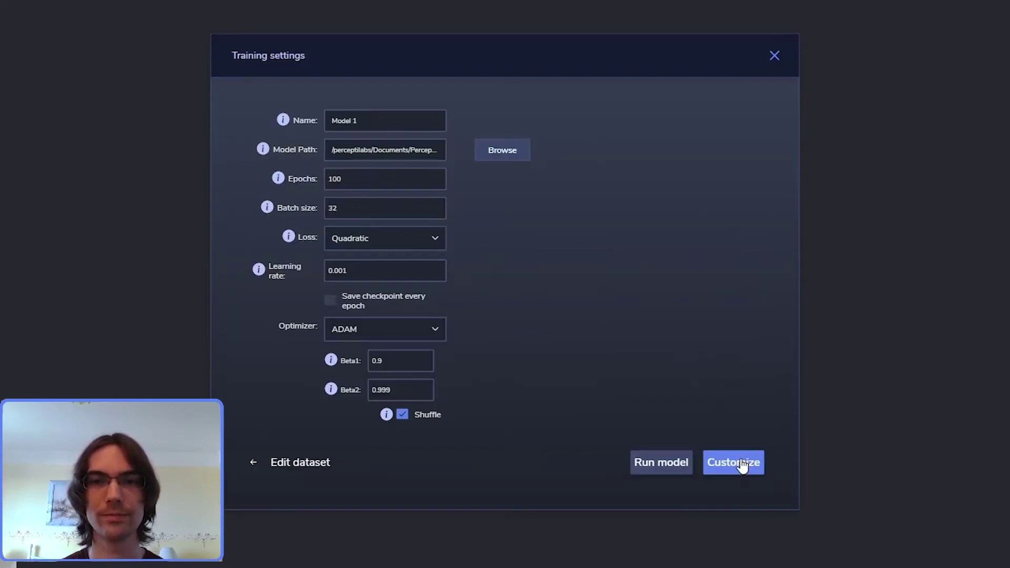
Open the generated model, shift the dense layers and target right, and delete the Convolution_1–Dense_1 link.
left_click(740, 458)
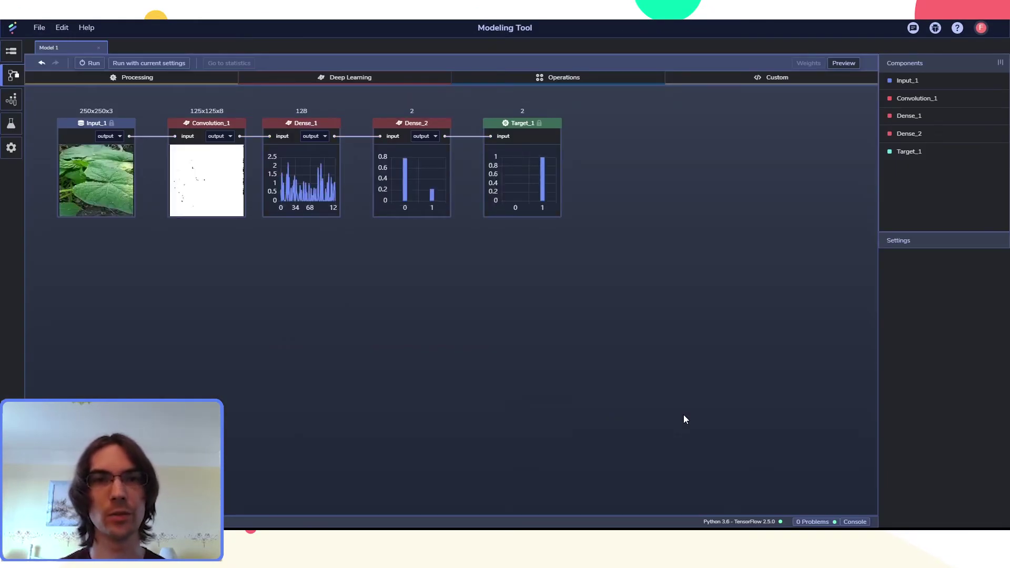
left_click_drag(257, 107, 580, 229)
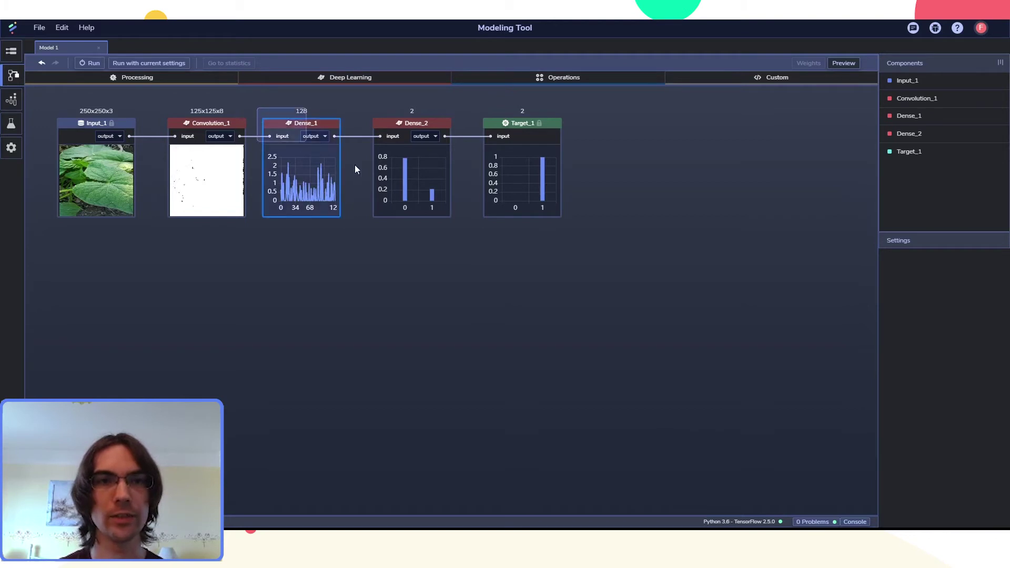
left_click_drag(544, 141, 766, 142)
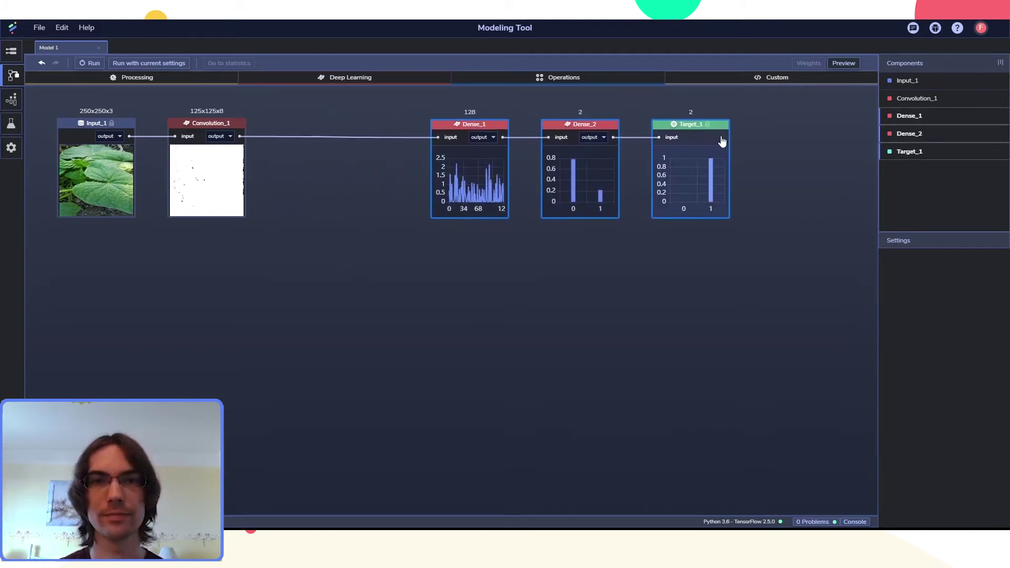
left_click(428, 145)
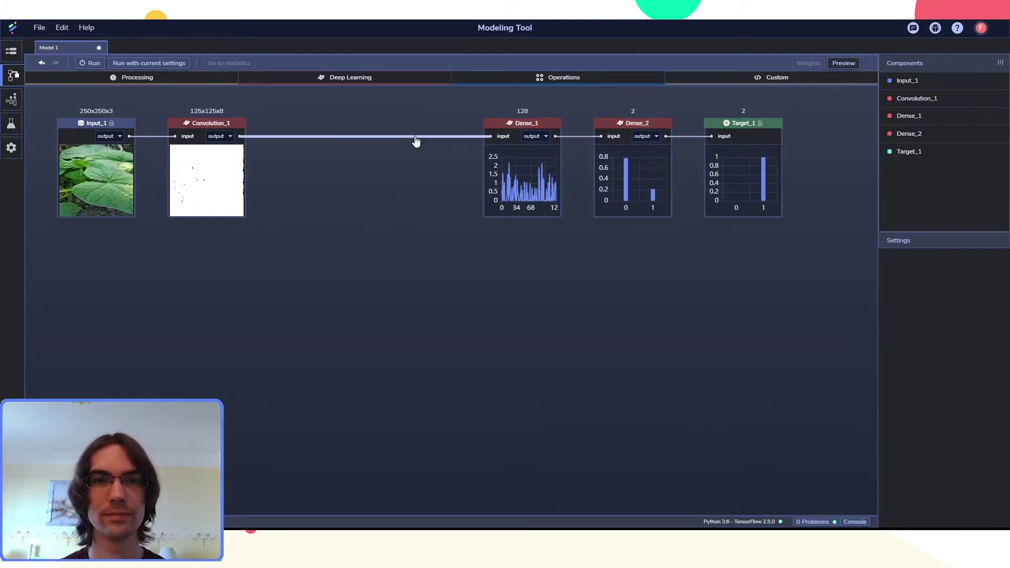
key("Delete")
Add Convolution_2 and Convolution_3 after Convolution_1 and align them in the chain.
left_click(351, 77)
left_click(344, 105)
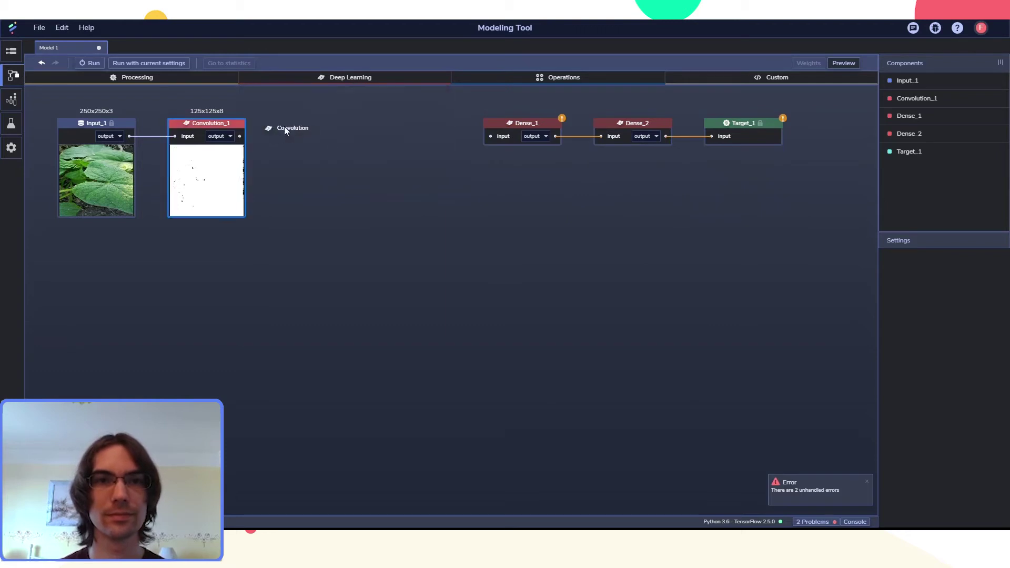
left_click(283, 123)
left_click(400, 121)
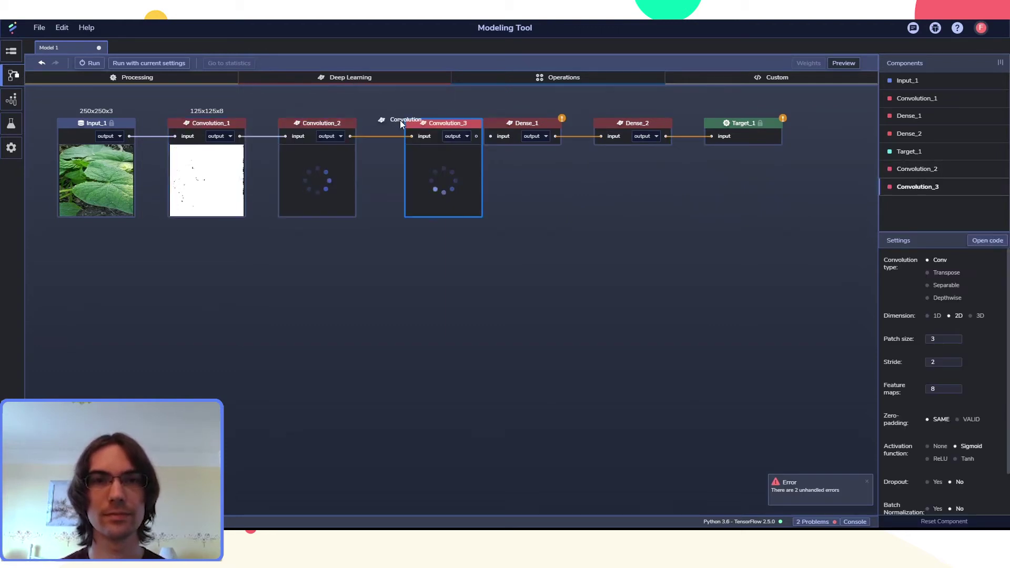
mouse_move(423, 123)
left_mouse_down()
mouse_move(403, 124)
mouse_move(490, 136)
left_mouse_up()
Give Convolution_2 16 feature maps and Convolution_3 32 feature maps.
left_click(303, 125)
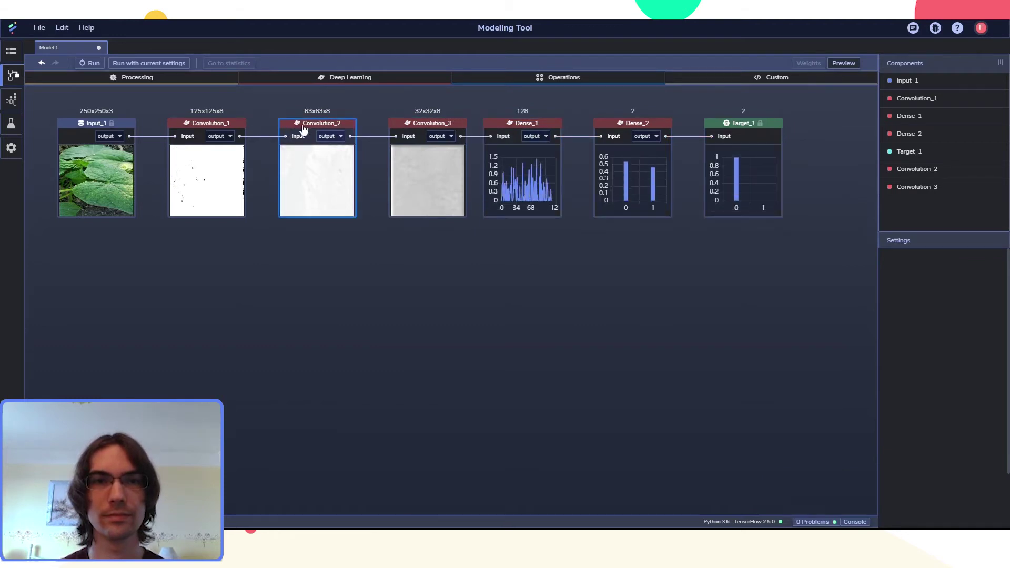
double_click(942, 388)
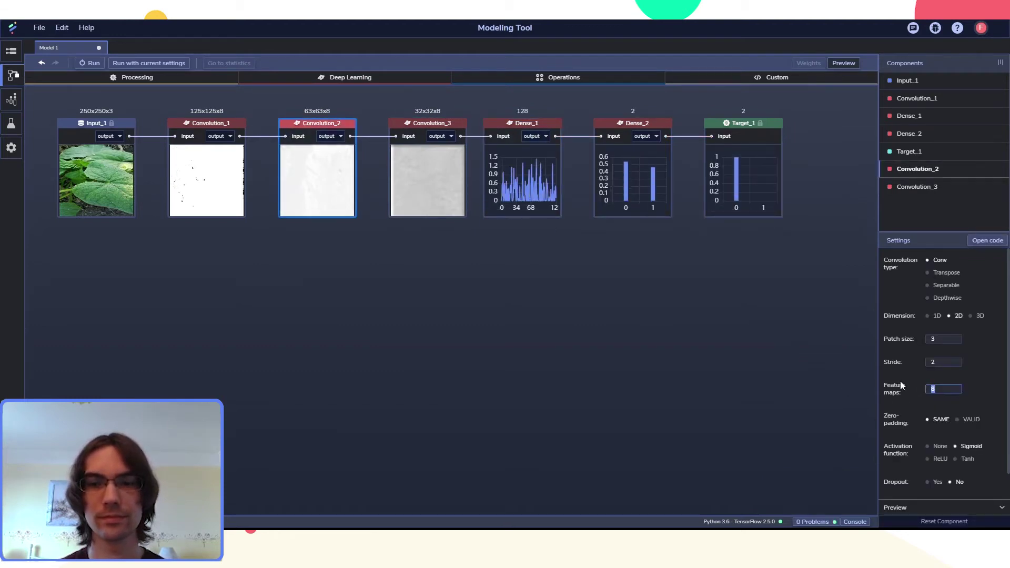
type("16")
left_click(428, 124)
type("32")
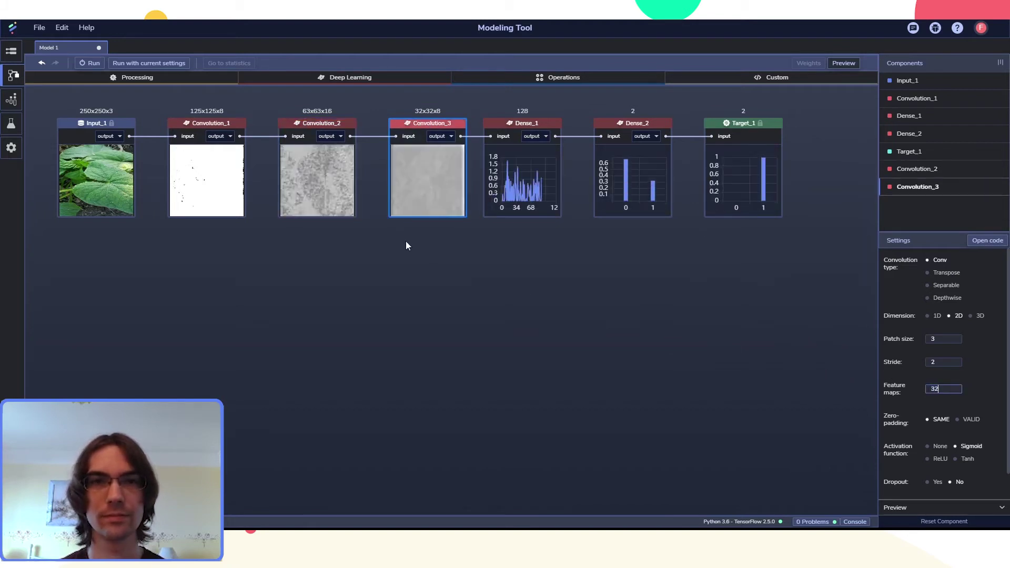
Switch Convolution_1, Convolution_2 and Convolution_3 to ReLU activation and refresh the previews.
left_click(222, 126)
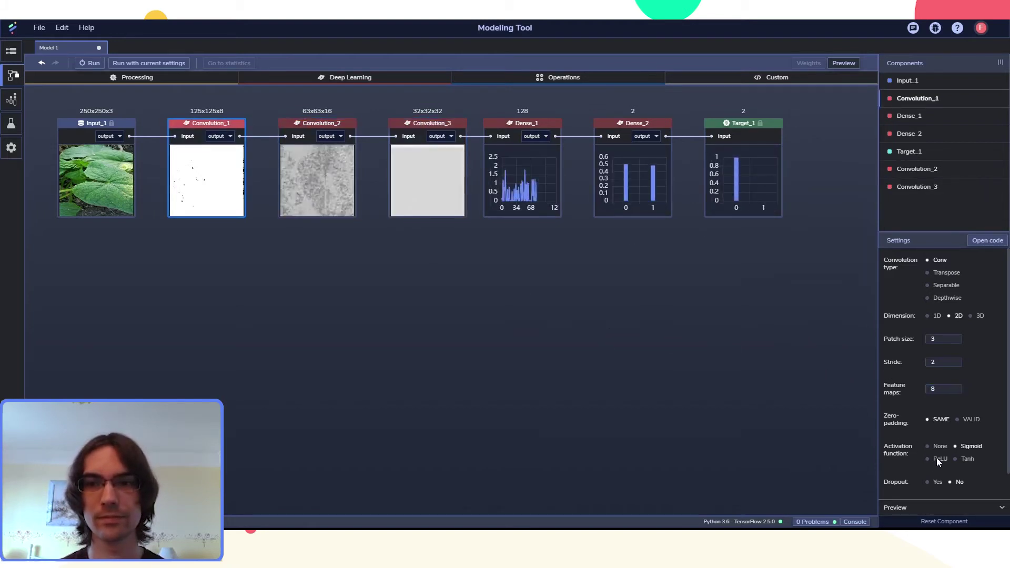
left_click(347, 129)
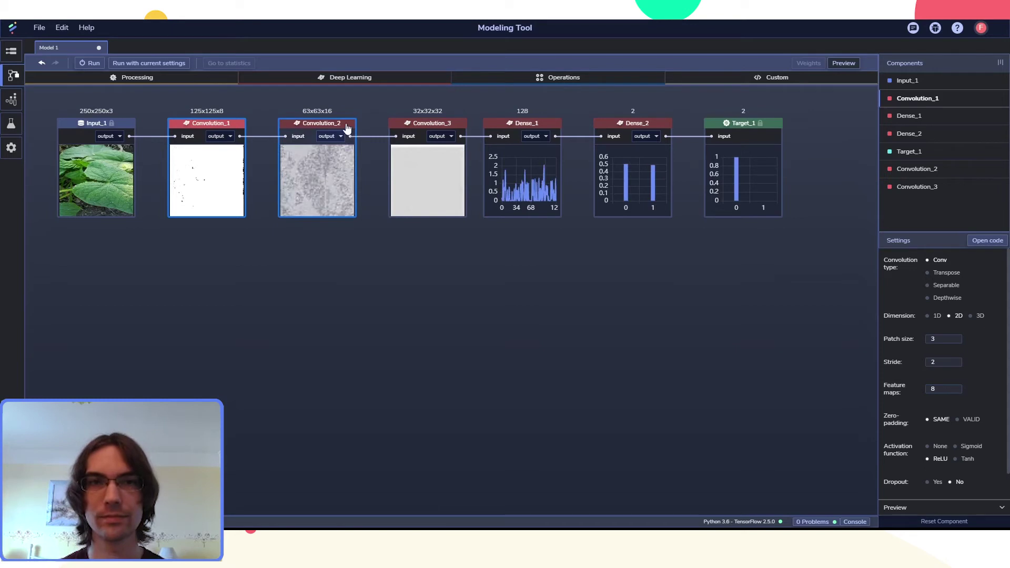
left_click(929, 459)
left_click(444, 129)
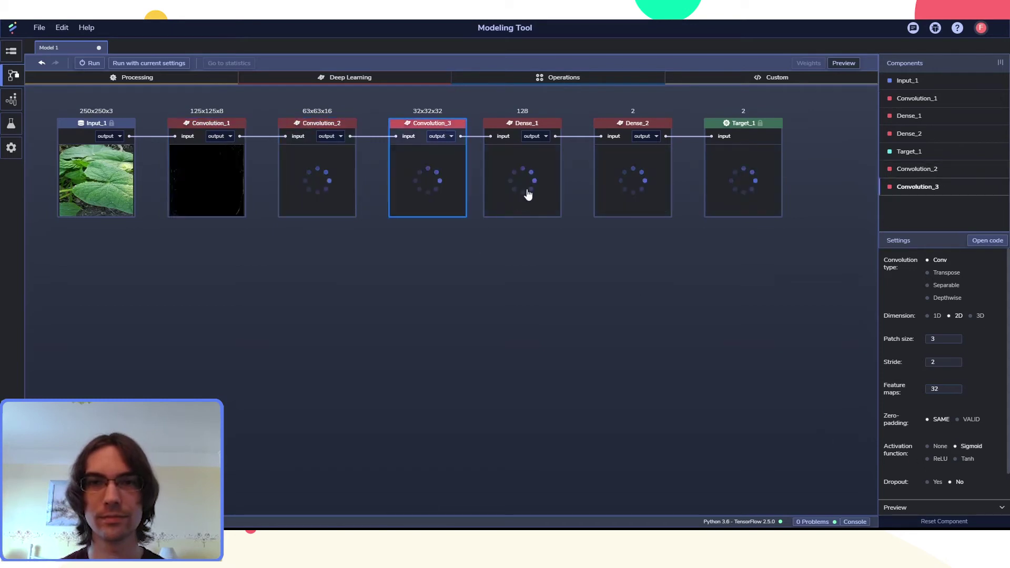
left_click(939, 459)
left_click(479, 286)
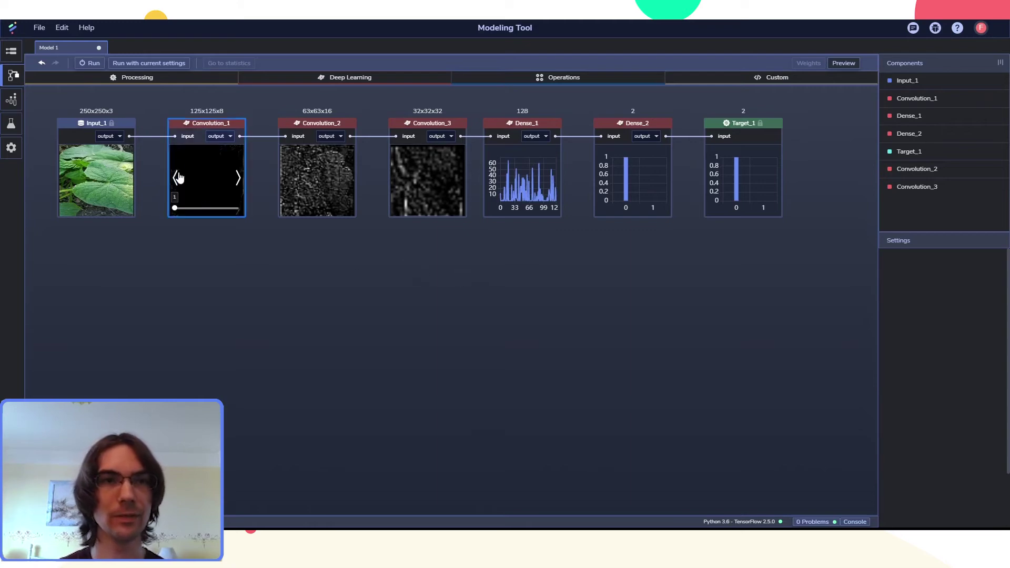
Set training to 10 epochs with Cross-Entropy loss and run the model.
left_click(92, 62)
double_click(526, 161)
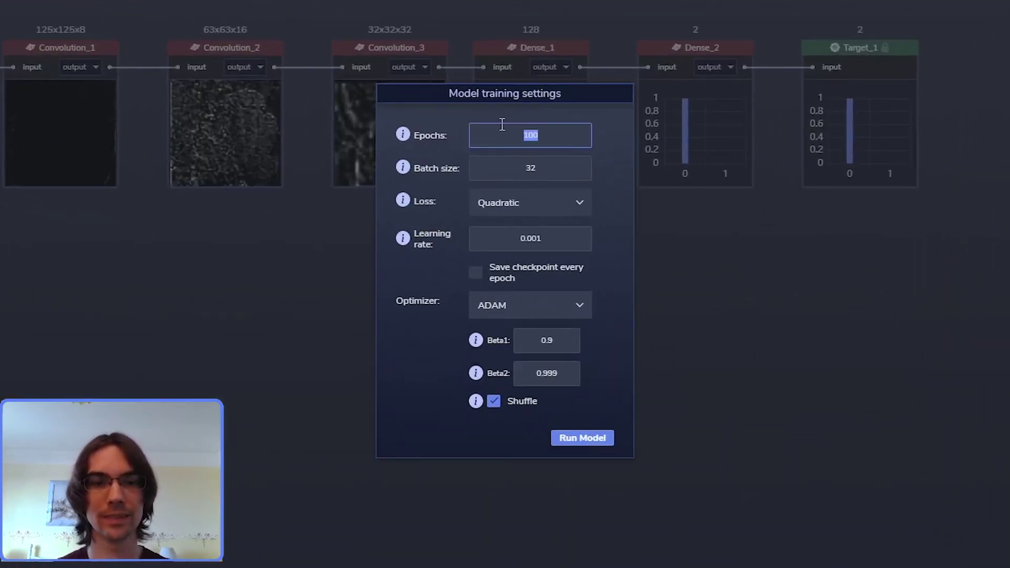
type("10")
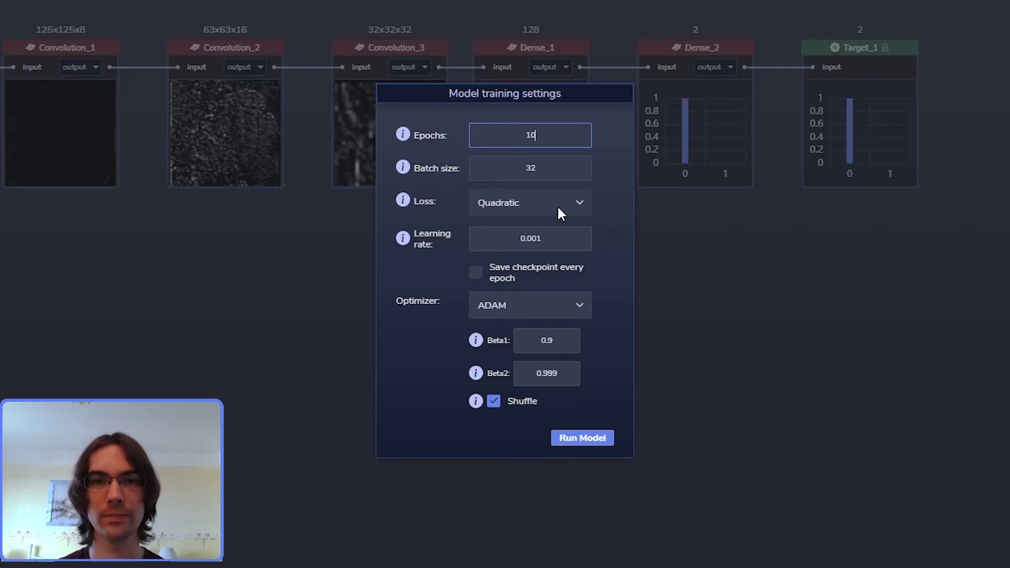
left_click(557, 205)
left_click(538, 227)
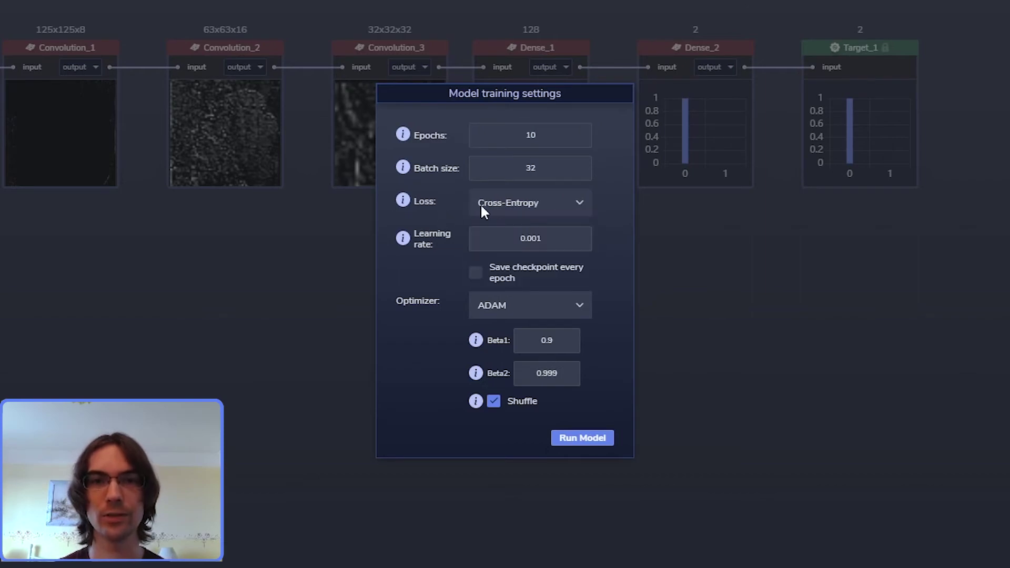
left_click(582, 438)
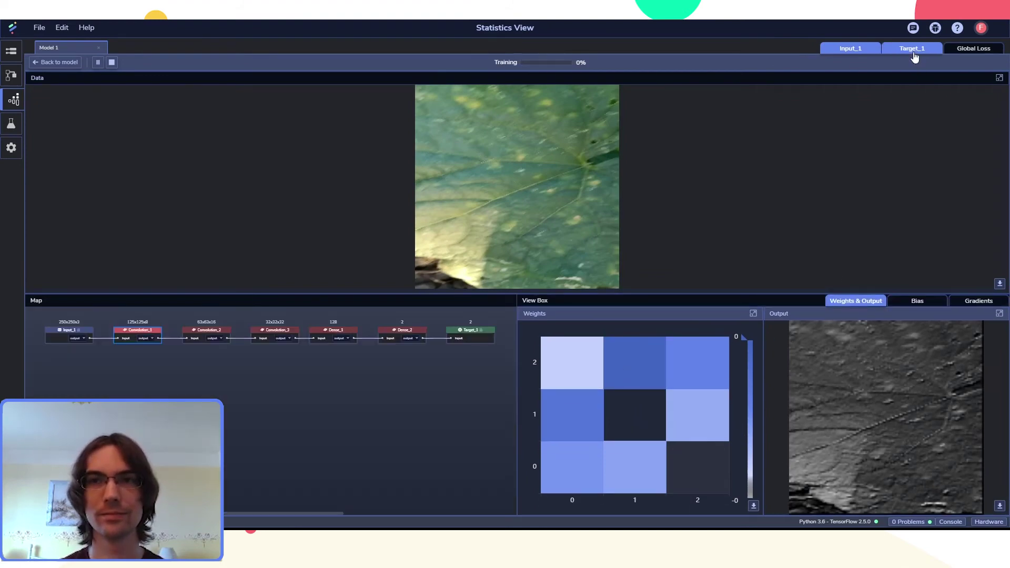
Watch the Target_1 loss and accuracy charts until training ends, then dismiss the results summary.
left_click(911, 49)
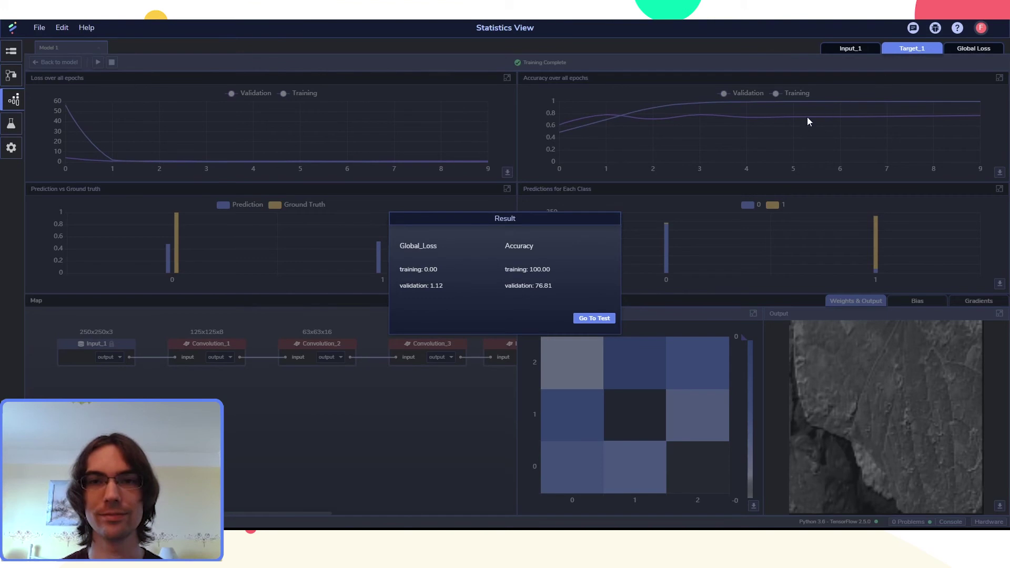
left_click(631, 163)
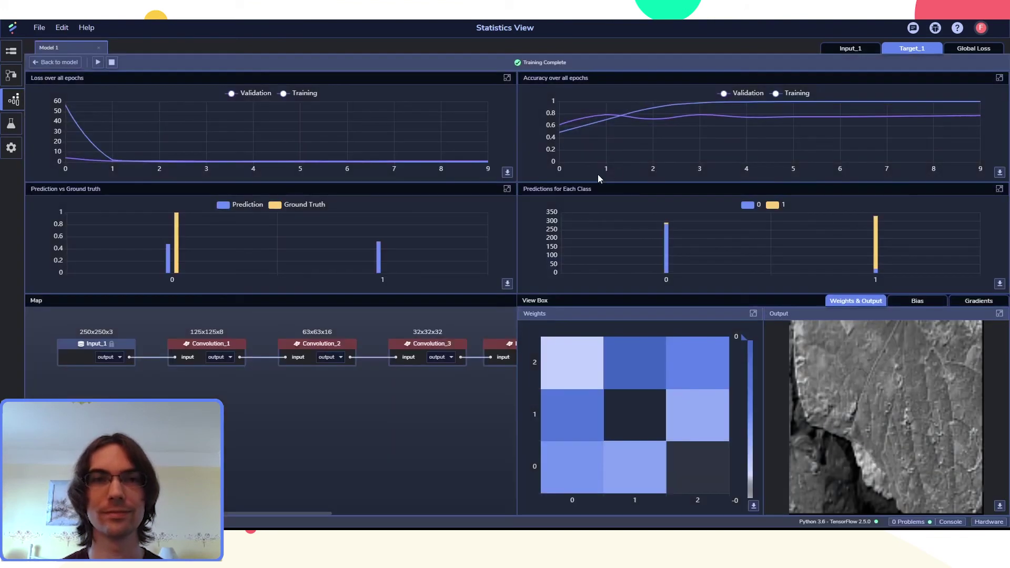
Run a test on Model 1 with a Confusion Matrix and Metrics Table.
left_click(11, 124)
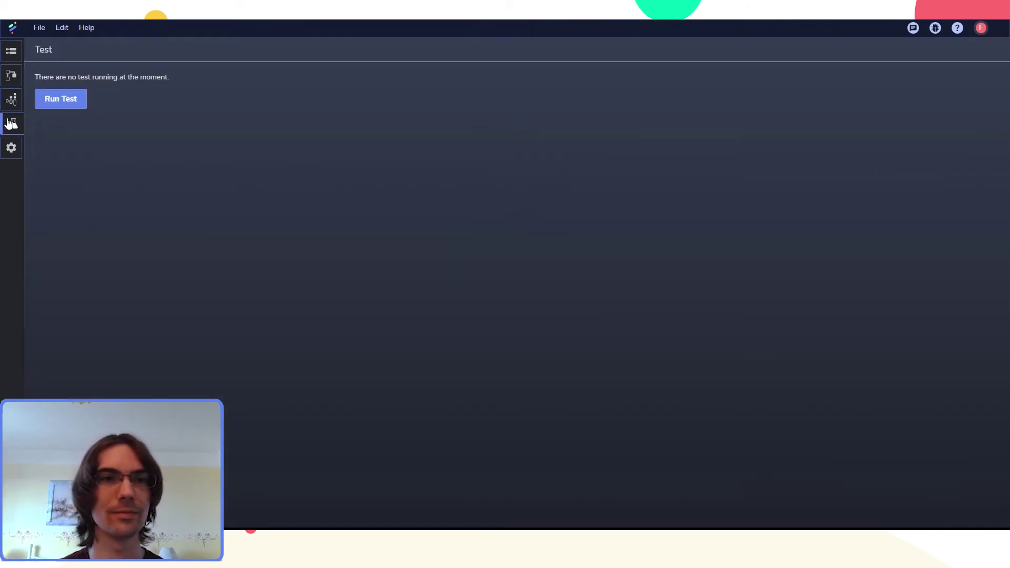
left_click(72, 105)
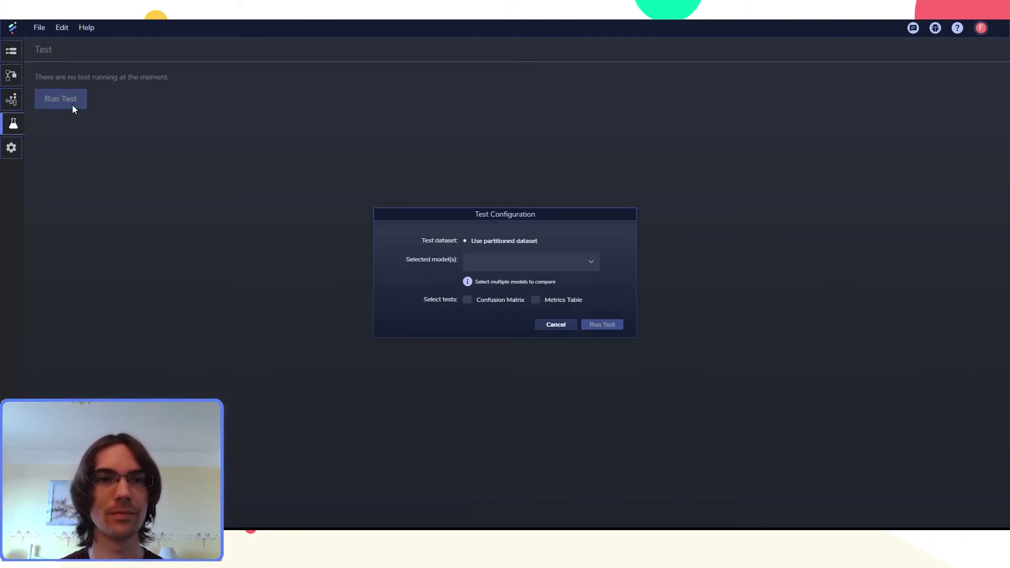
left_click(534, 263)
left_click(515, 296)
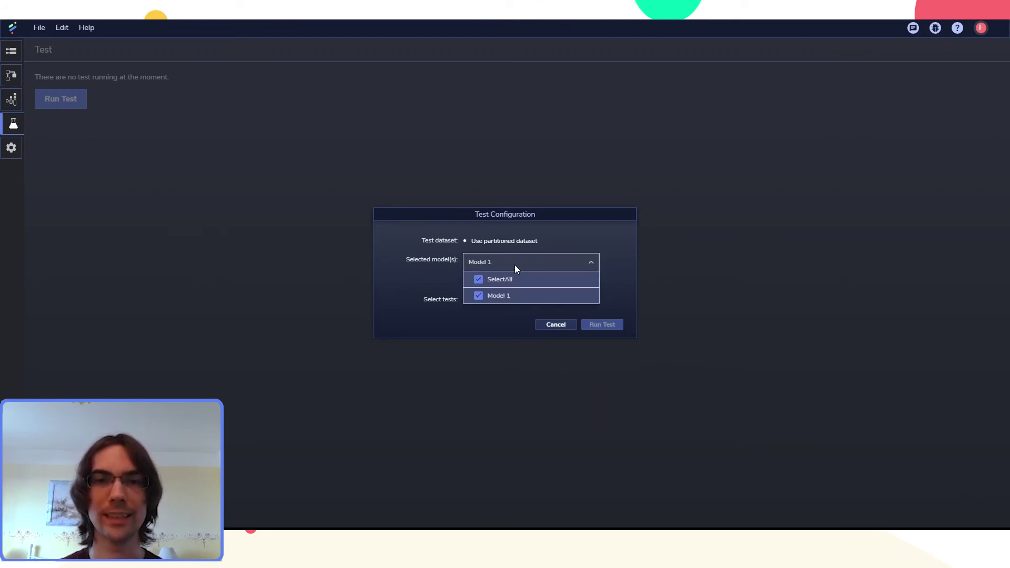
left_click(515, 265)
left_click(496, 299)
left_click(561, 300)
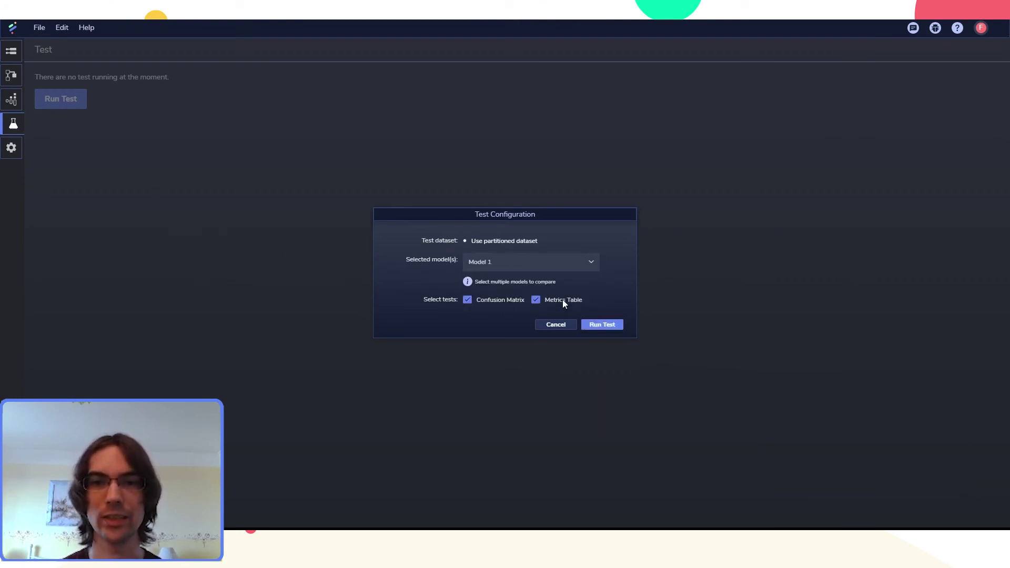
left_click(602, 324)
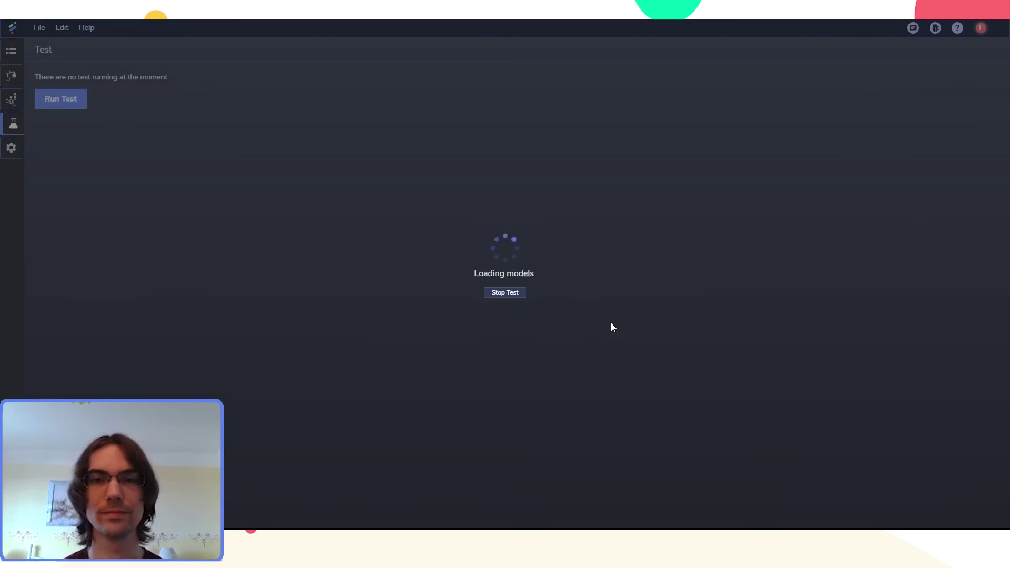